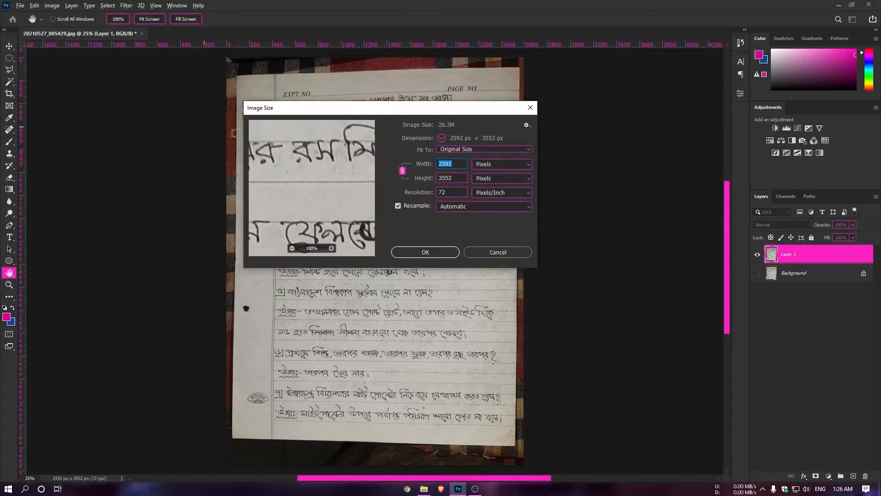
Step: Reopen the Image Size settings for the notebook page and switch the width-height proportion link off and back on
left_click(498, 252)
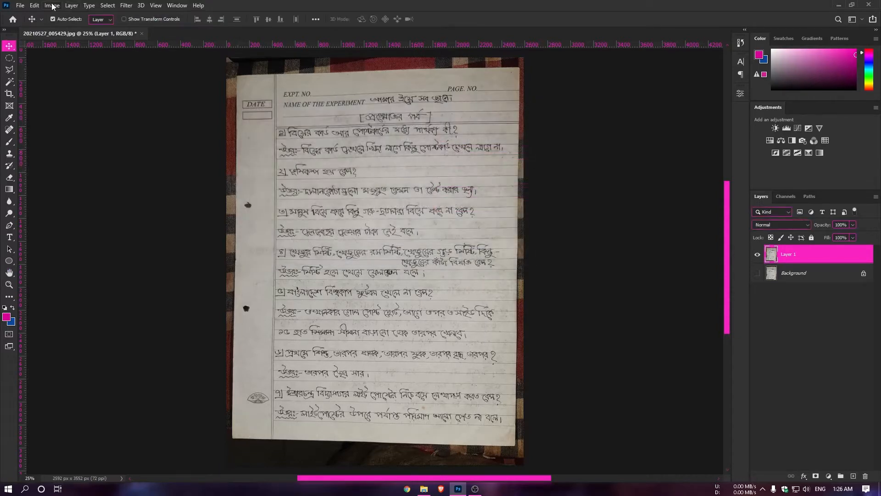
left_click(51, 6)
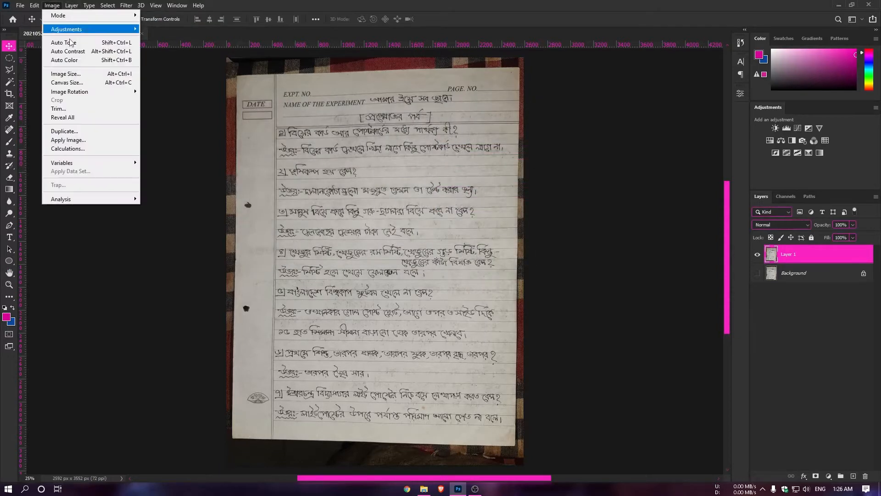
left_click(83, 75)
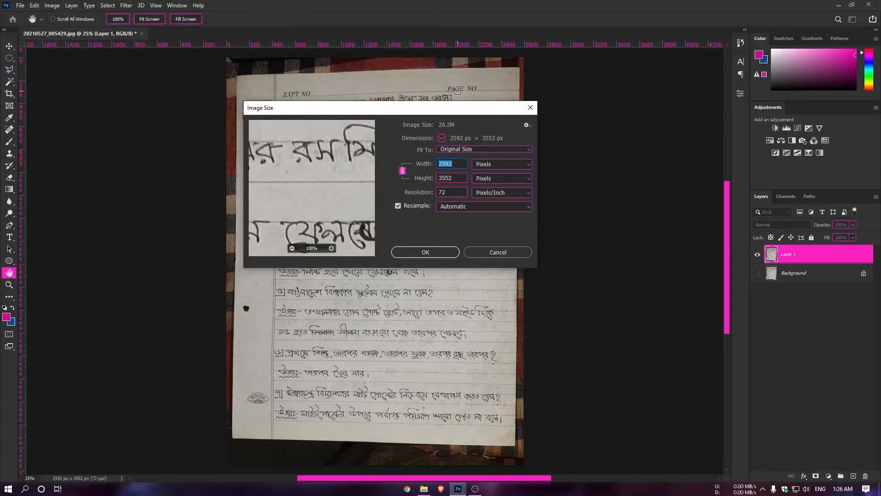
left_click_drag(458, 113, 510, 128)
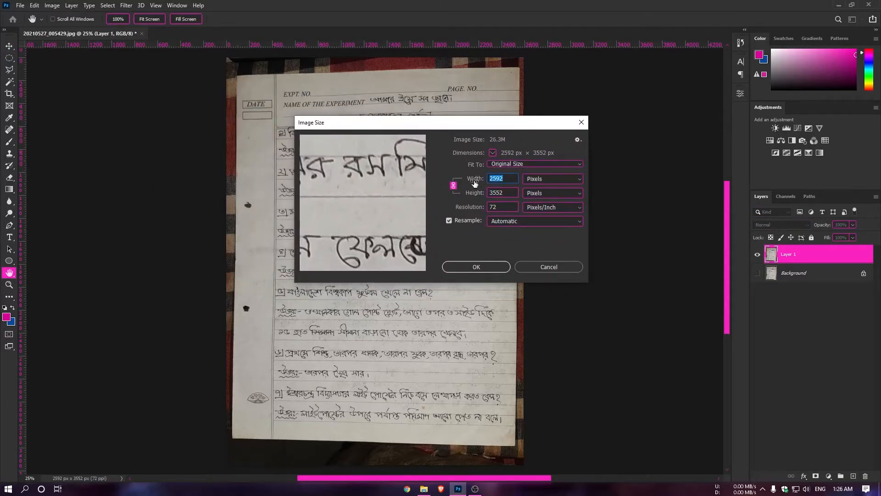
left_click(453, 185)
left_click(454, 186)
left_click(454, 186)
left_click(454, 186)
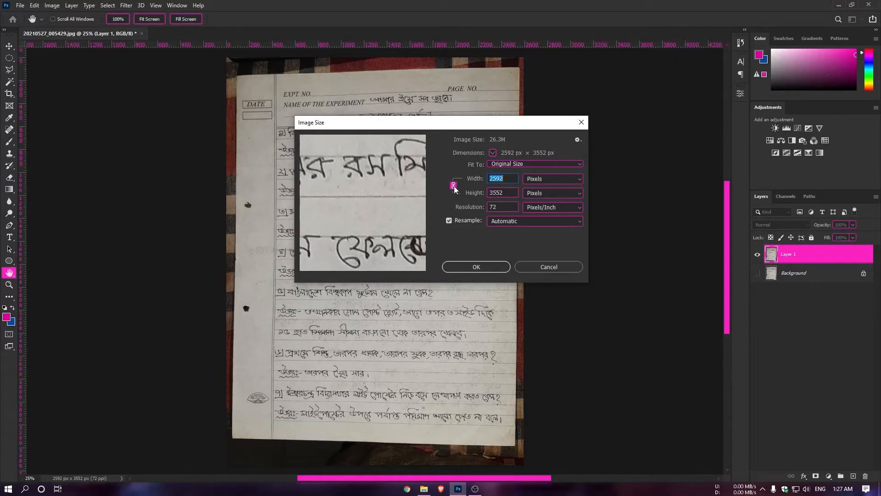
Step: Set the notebook page image's height to 900 pixels with the width following proportionally
left_click(512, 192)
double_click(510, 194)
left_click(510, 179)
left_click(512, 193)
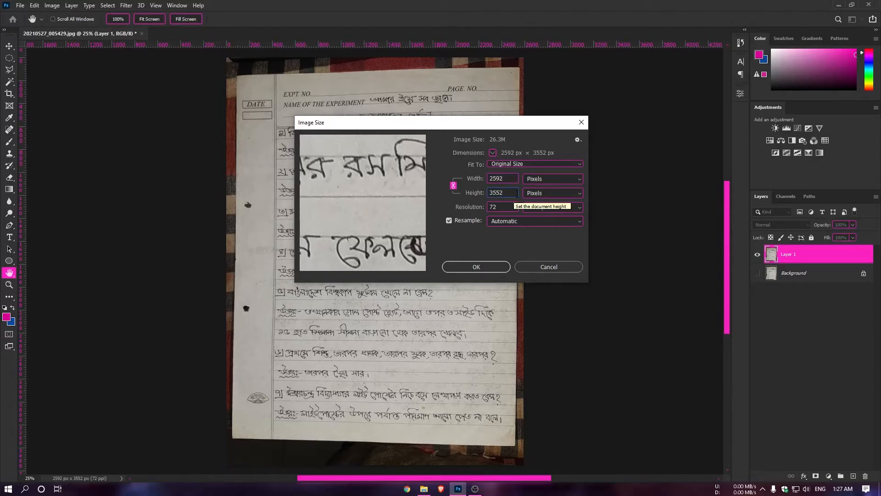
double_click(498, 193)
type("900")
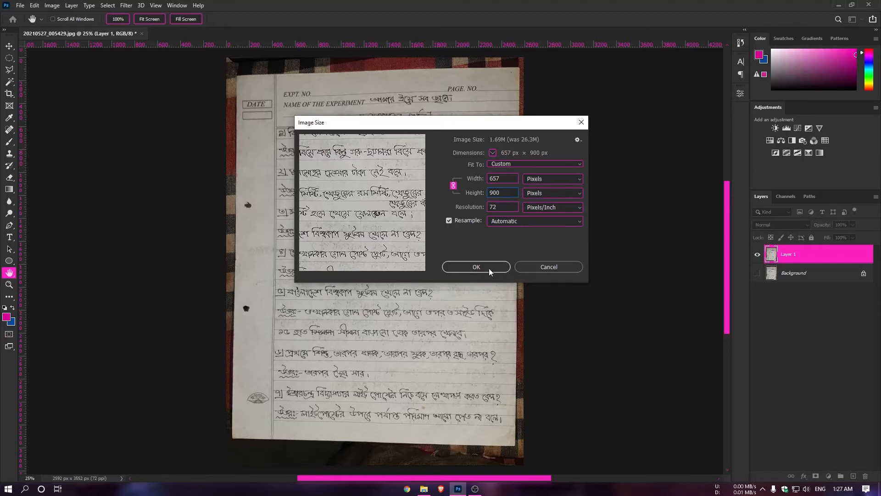
Step: Try resolutions of 144 and 300 pixels/inch, and return the resolution to 72
left_click(508, 209)
key("BackSpace")
key("BackSpace")
type("144")
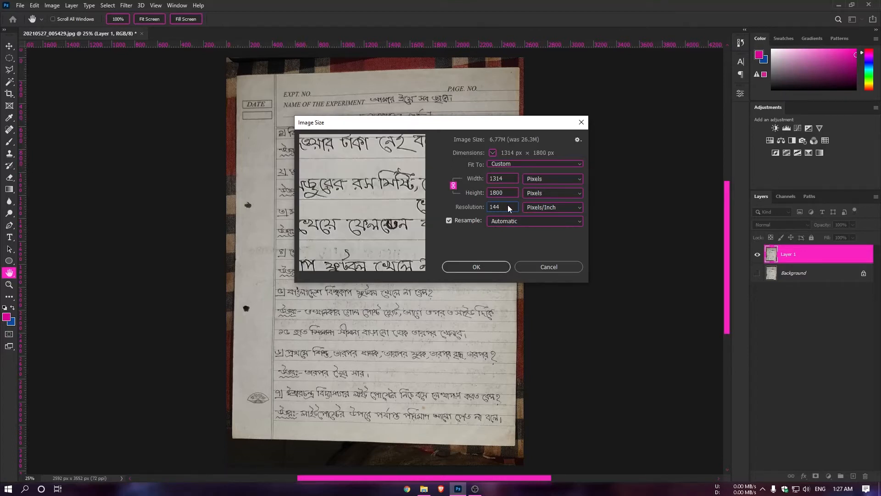
key("BackSpace")
key("BackSpace")
type("300")
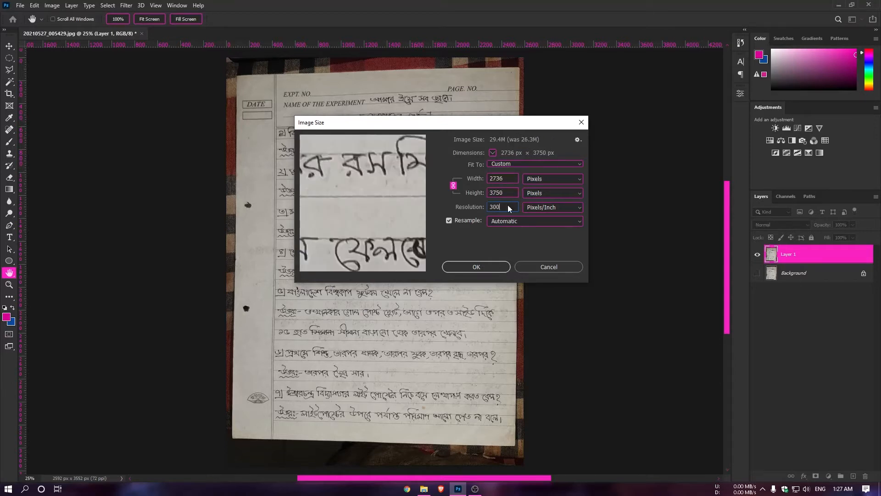
key("BackSpace")
key("BackSpace")
key("BackSpace")
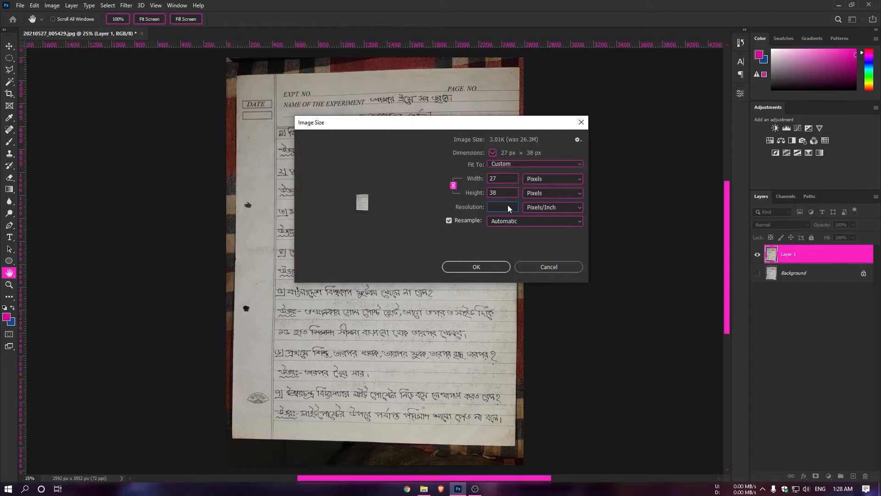
type("72")
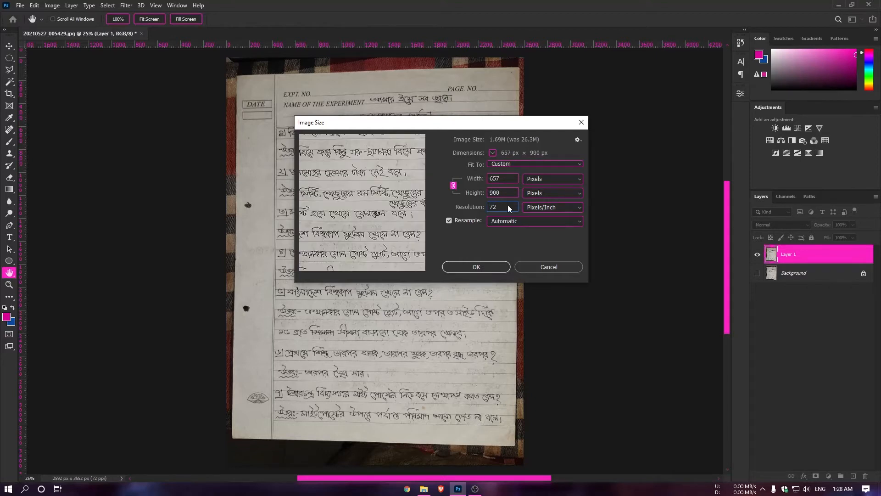
Step: Apply the new image size and fit the reduced page to the window
left_click(462, 249)
left_click(490, 266)
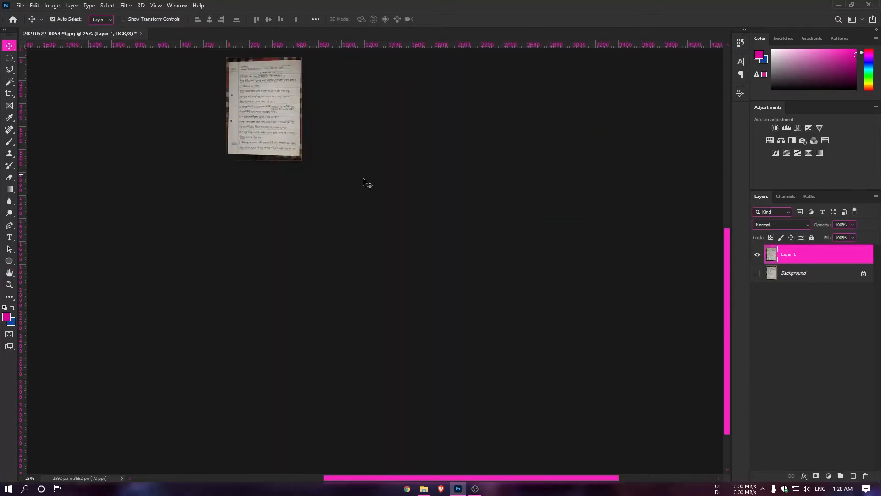
key("ctrl+0")
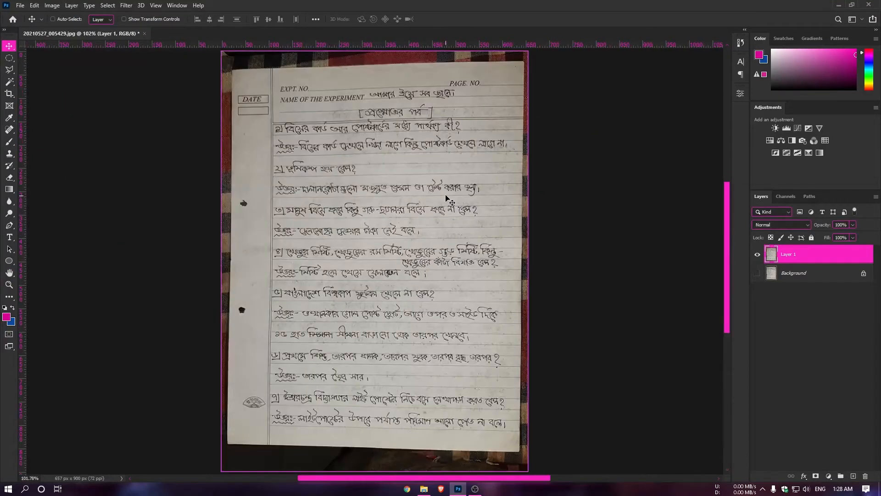
scroll(447, 198, "up", 1)
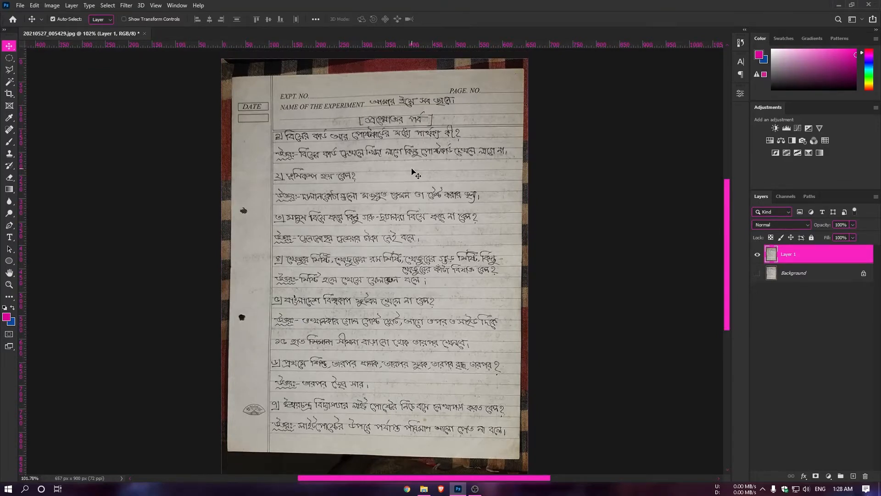
Step: Save the resized page on the computer as a JPEG named 20210527_062405429.jpg in the Video Project folder
key("ctrl+s")
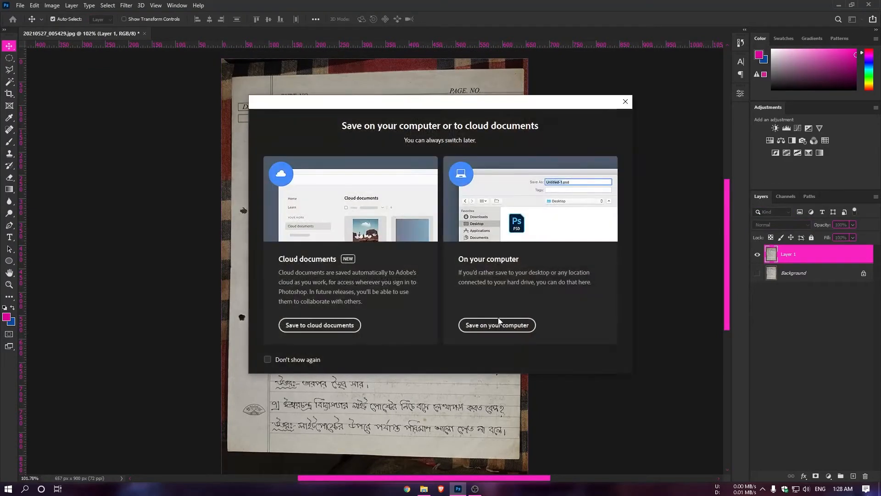
left_click(499, 323)
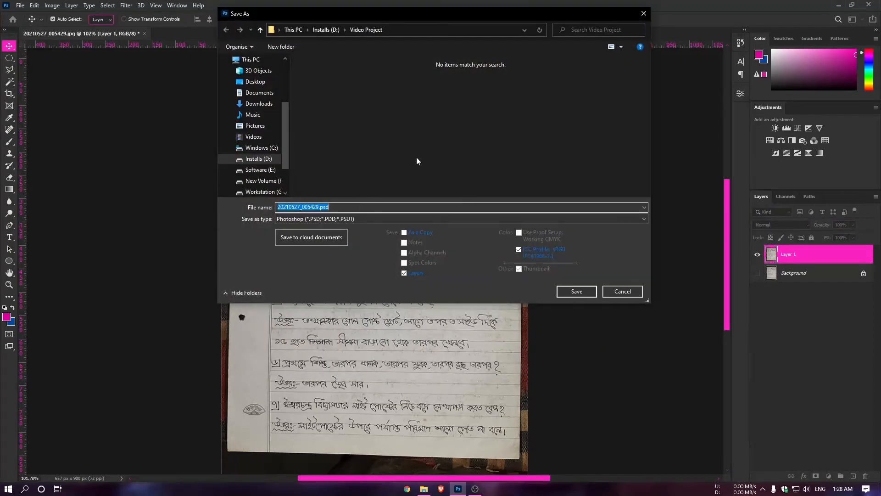
left_click(374, 218)
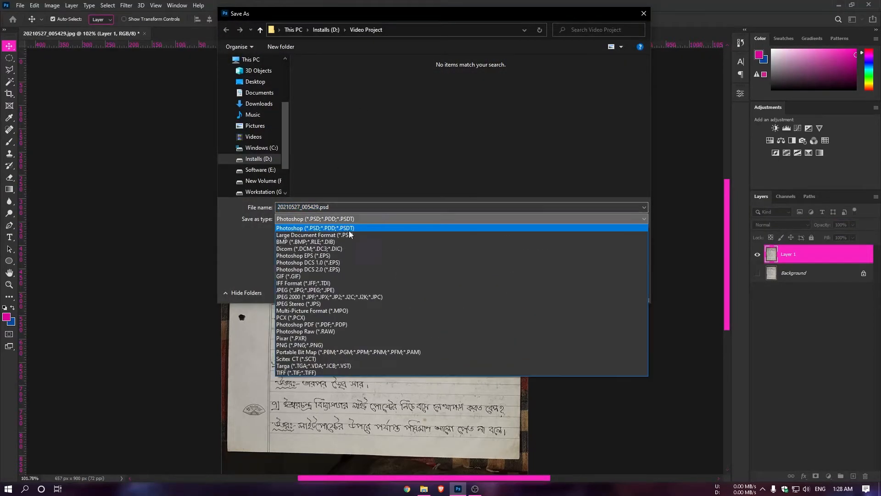
left_click(320, 290)
left_click(305, 206)
type("624")
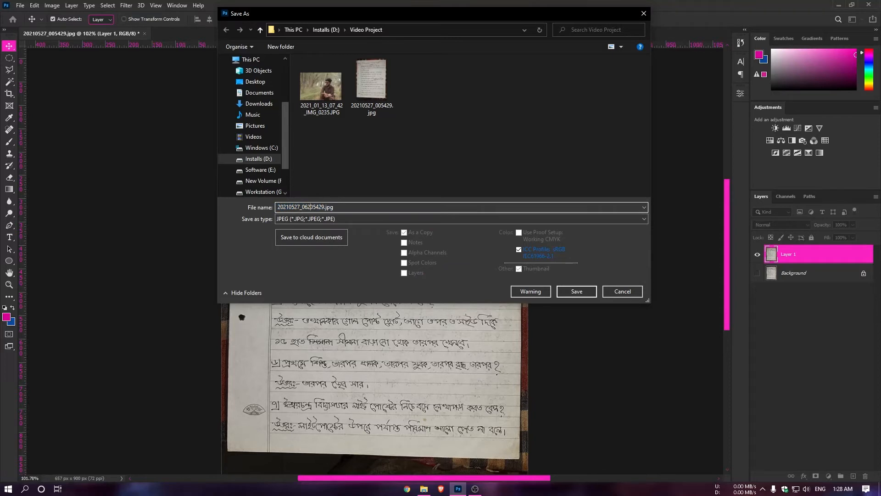
left_click(583, 292)
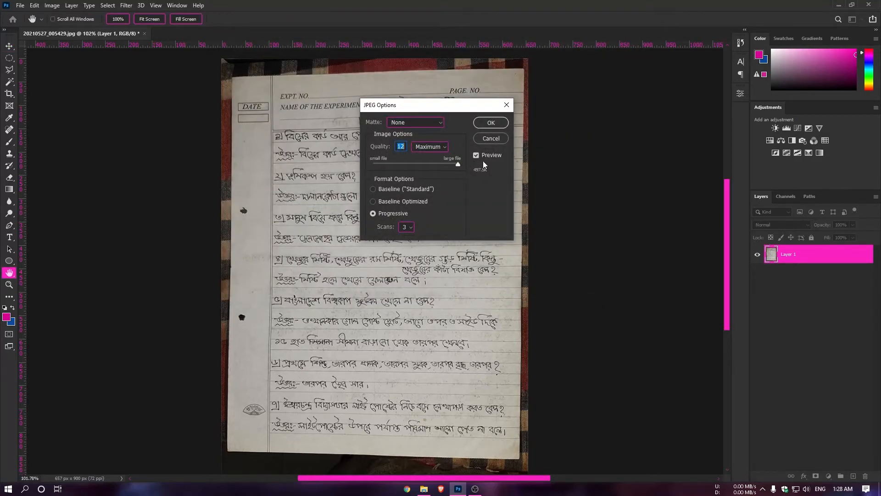
Step: Reduce the JPEG quality towards a smaller file with the preview on, and finish the export
left_click(476, 156)
left_click(476, 155)
left_click_drag(457, 164, 430, 164)
left_click_drag(405, 164, 395, 161)
left_click(395, 164)
left_click(498, 123)
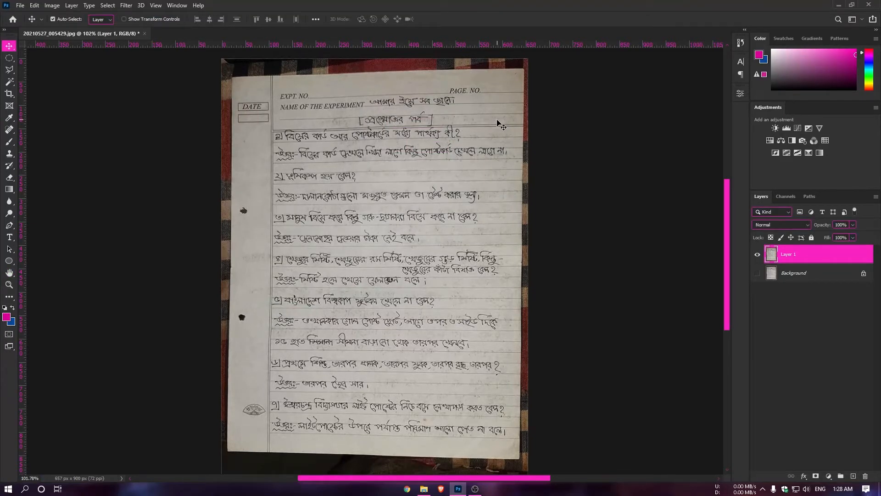
Step: Compare the original 20210527_005429.jpg with the resized copy from the Video Project folder at different zoom levels in Photos
left_click(423, 489)
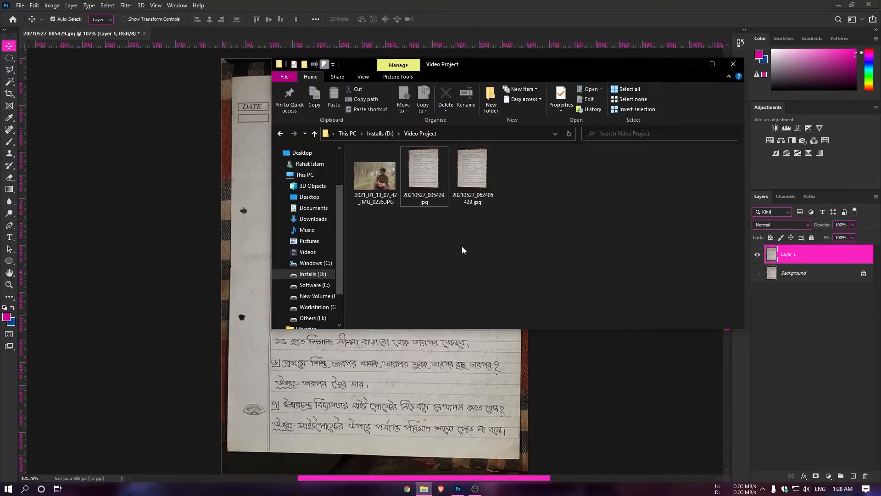
double_click(431, 186)
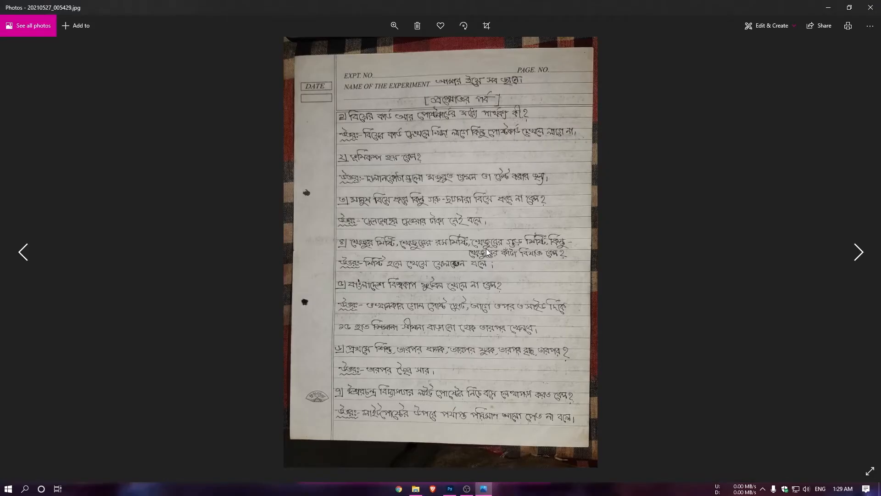
key("Right")
scroll(434, 244, "up", 3)
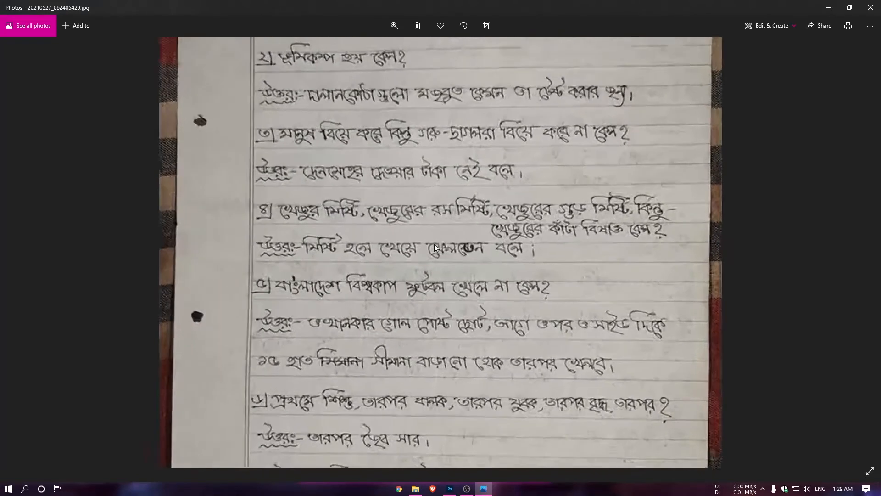
scroll(434, 243, "down", 4)
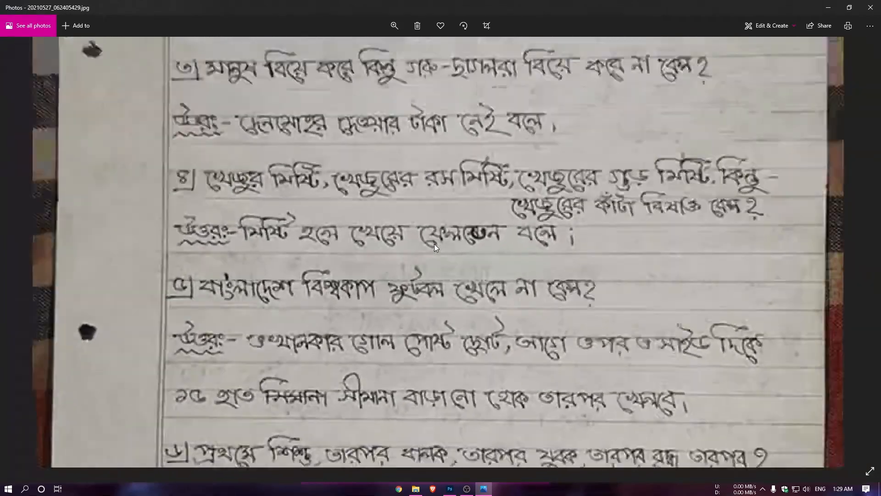
scroll(434, 244, "up", 4)
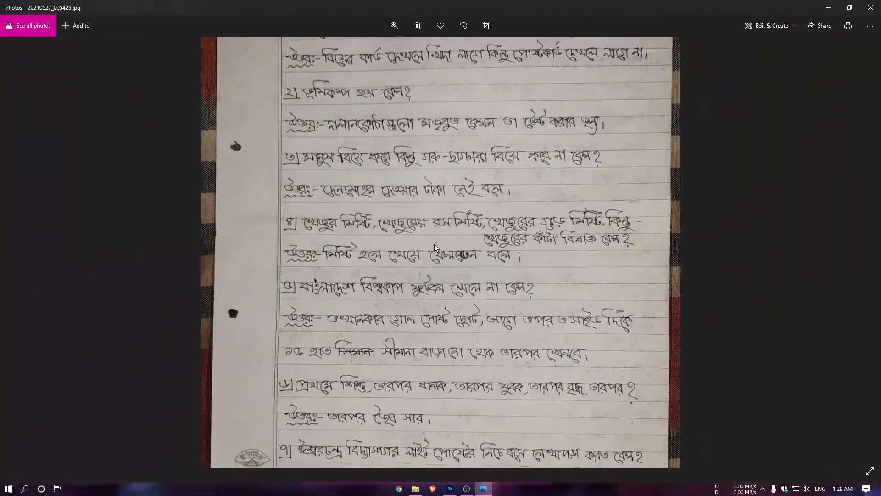
scroll(434, 244, "down", 4)
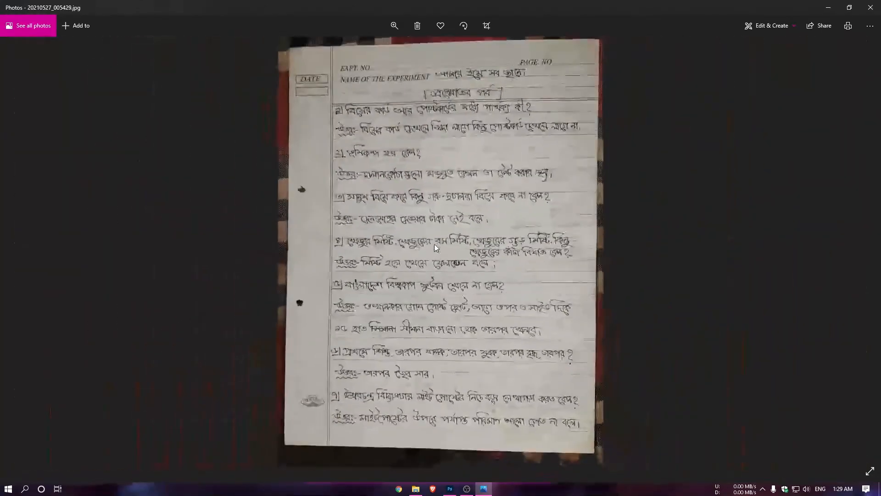
left_click(874, 4)
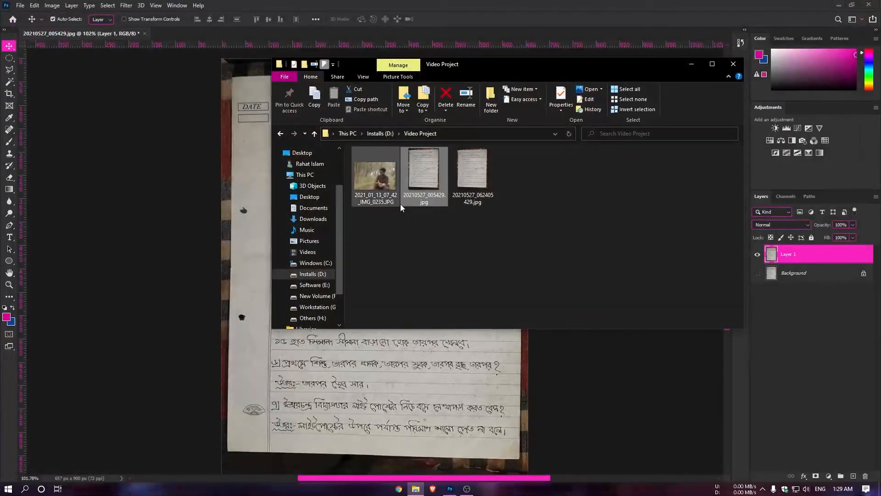
Step: Open 2021_01_13_07_42_IMG_0235.JPG from the Video Project folder in Photoshop as a separate document
left_click_drag(382, 170, 453, 279)
left_click_drag(368, 179, 211, 69)
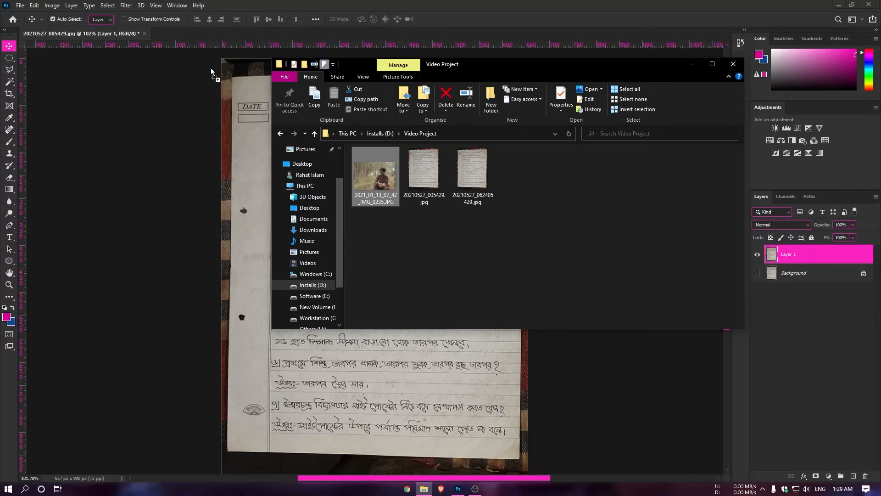
left_click_drag(225, 21, 225, 20)
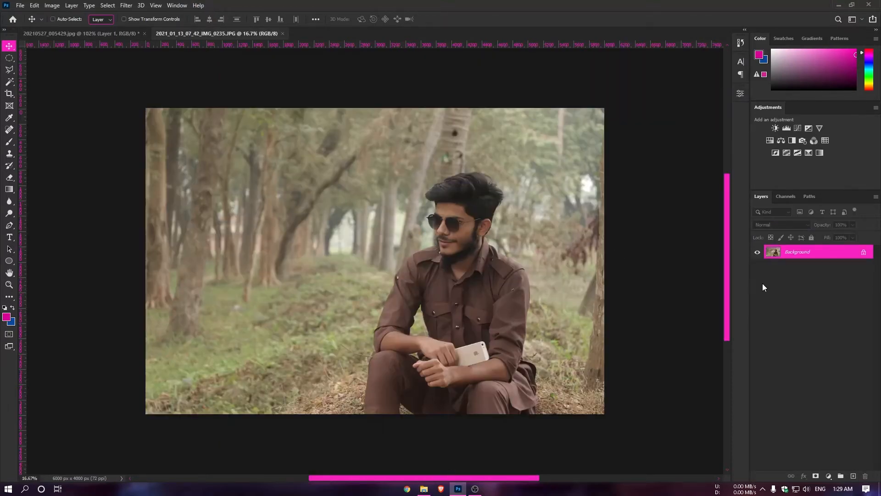
Step: Duplicate the portrait photo's Background layer and hide the original Background
key("ctrl+j")
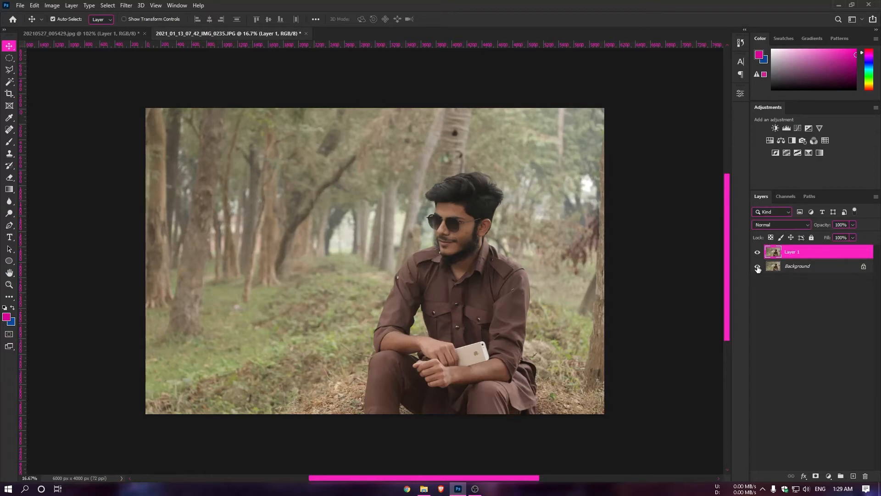
left_click(757, 267)
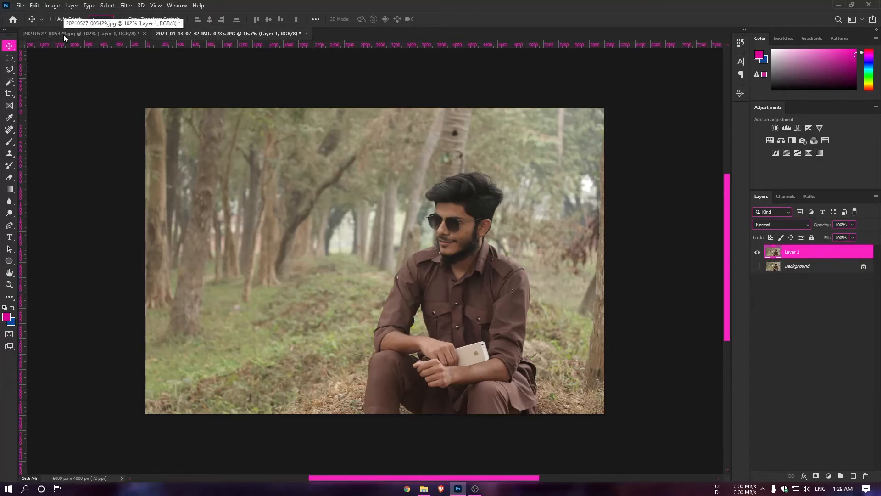
Step: Resize the portrait photo to 900 pixels wide with proportional height, and fit it to the window
key("ctrl+alt+i")
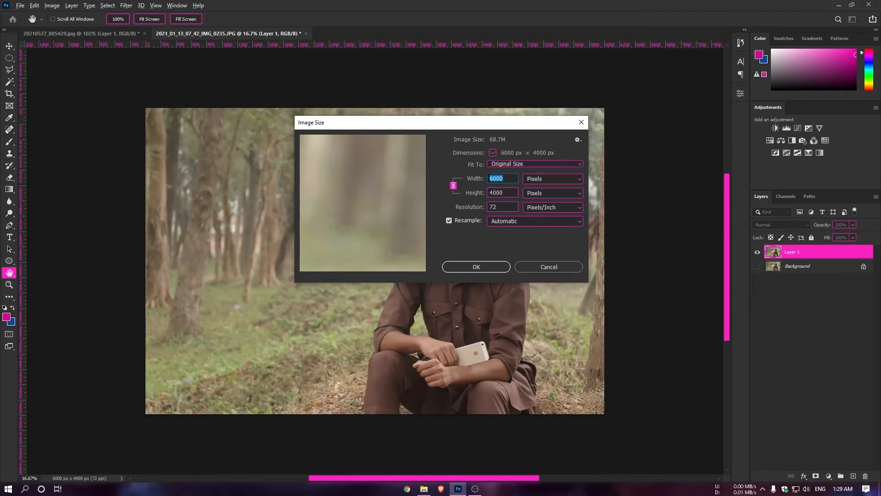
left_click_drag(507, 179, 455, 175)
type("900")
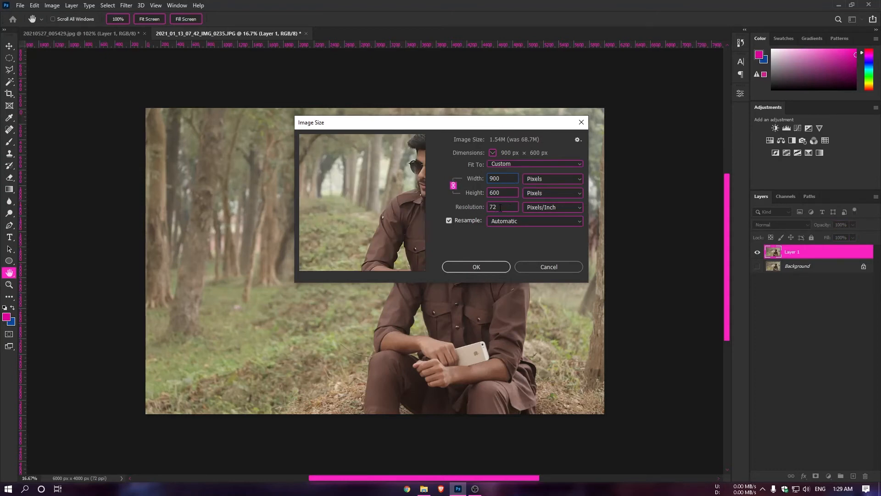
left_click(488, 267)
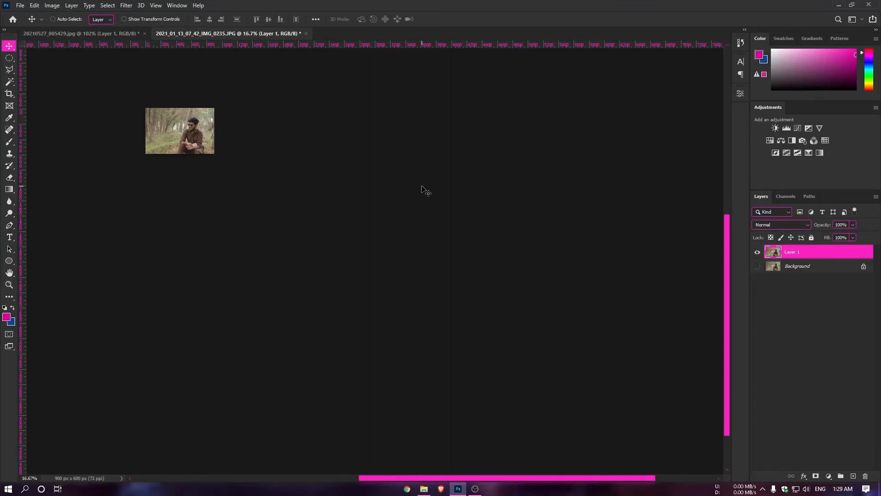
key("ctrl+0")
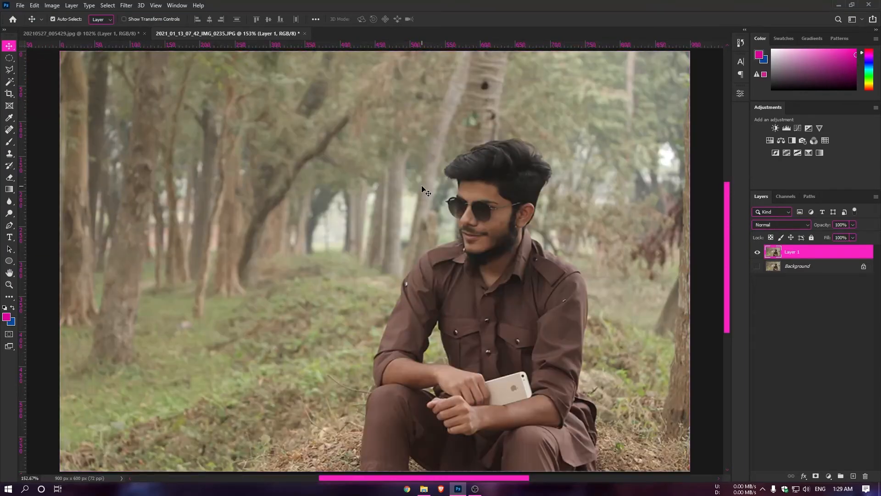
Step: Save the resized portrait on the computer as a JPEG named 2021_01_13_07_42_IhfsMG_0235.jpg in the Video Project folder
key("ctrl+s")
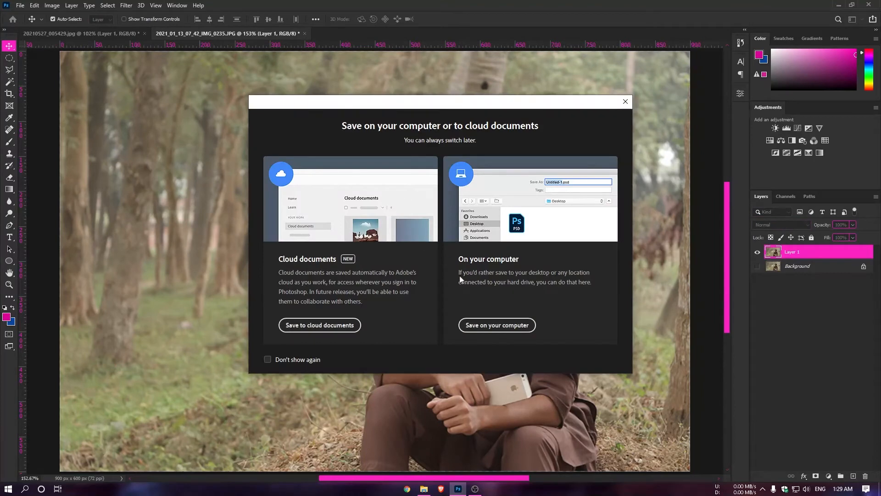
left_click(501, 331)
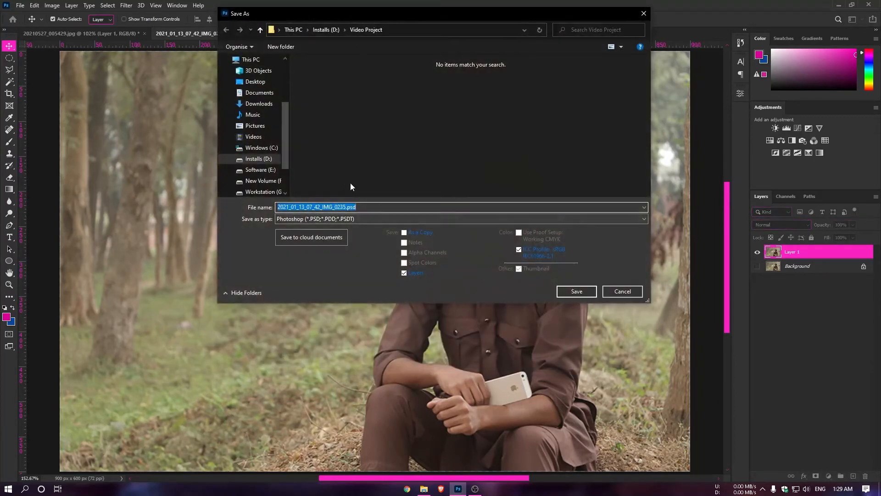
left_click(354, 219)
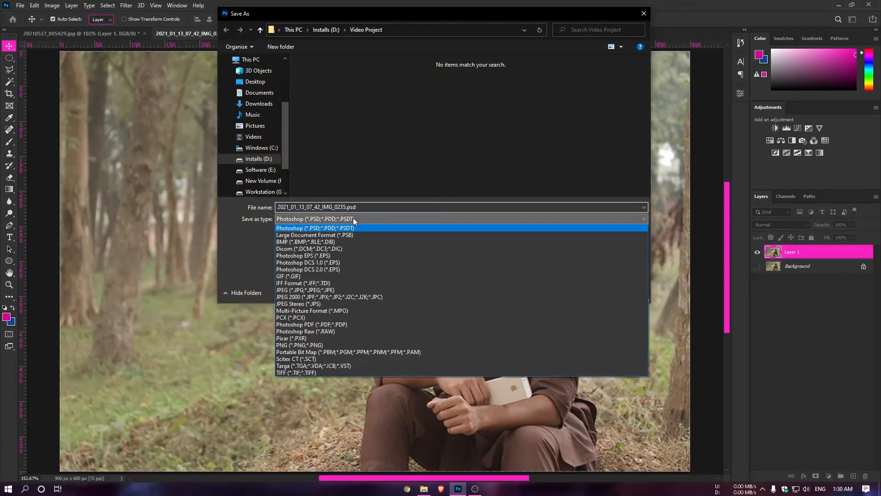
left_click(302, 283)
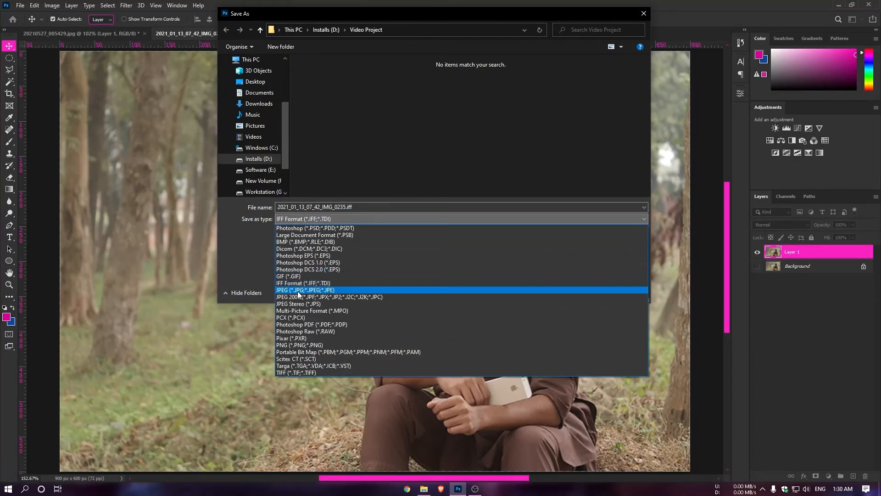
left_click(301, 289)
left_click(324, 206)
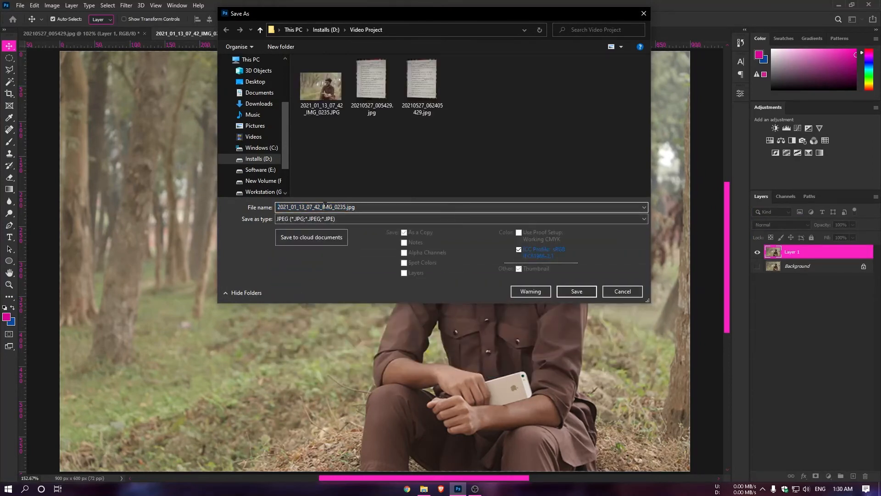
type("hfs")
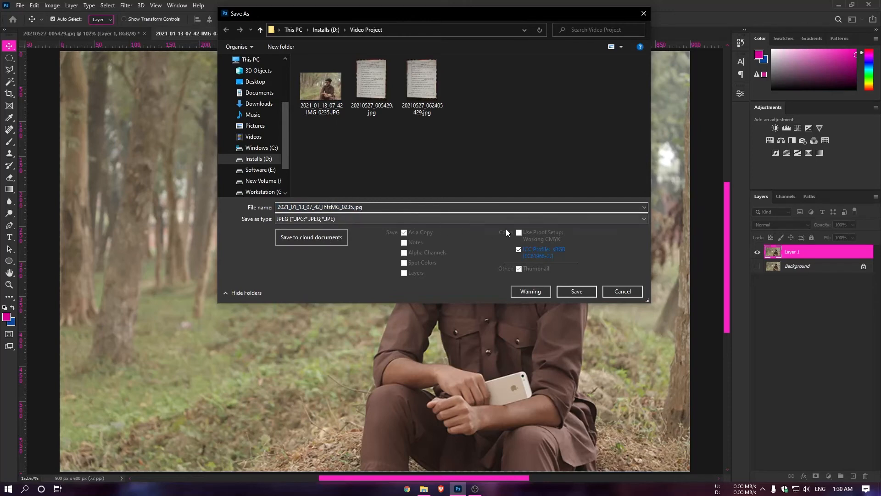
left_click(572, 291)
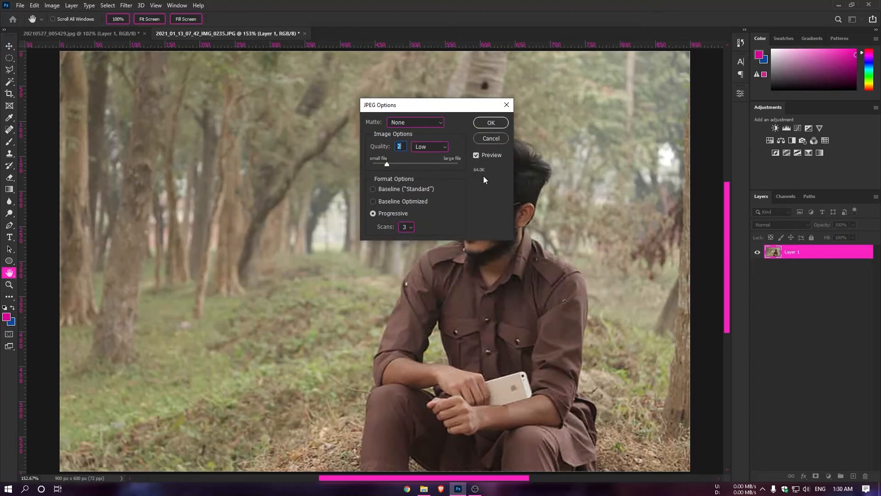
Step: Try several JPEG quality levels, settle on quality 5 (Medium) with the Progressive format, and finish the export
left_click(388, 164)
left_click_drag(397, 163, 407, 164)
left_click_drag(407, 164, 411, 164)
left_click_drag(410, 164, 378, 163)
mouse_move(379, 163)
left_mouse_down()
mouse_move(423, 165)
mouse_move(367, 159)
mouse_move(375, 165)
left_mouse_up()
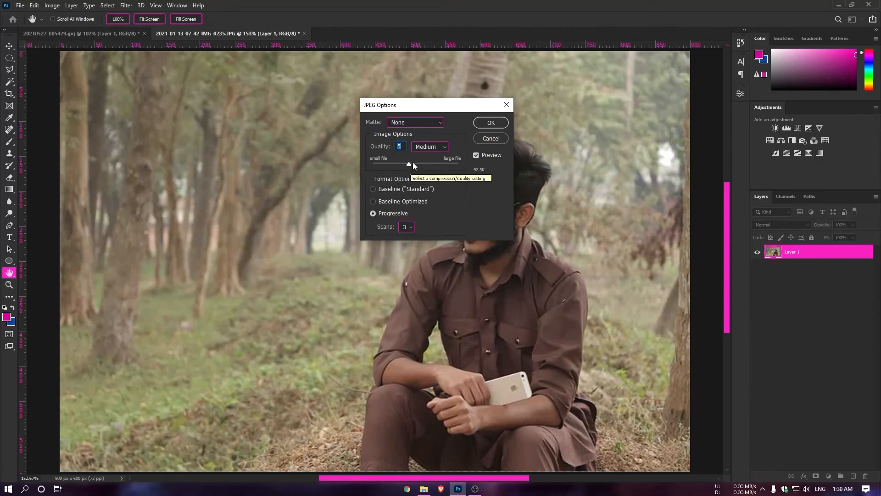
left_click(400, 146)
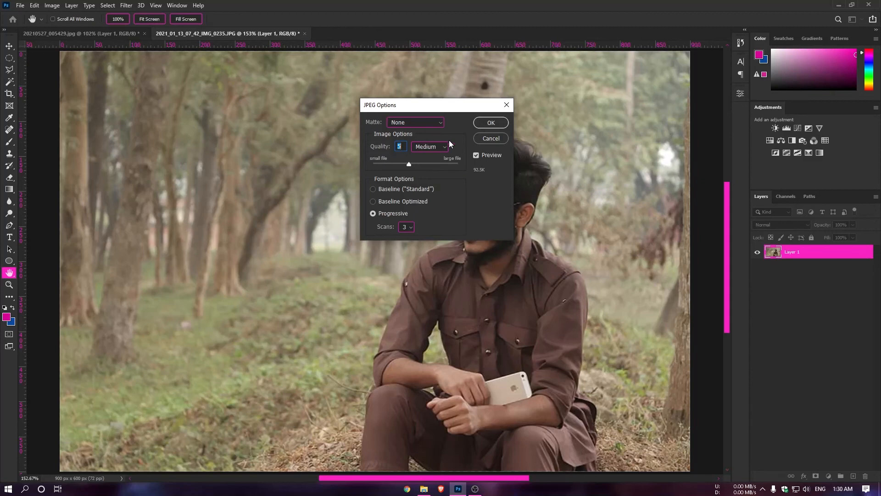
left_click(491, 123)
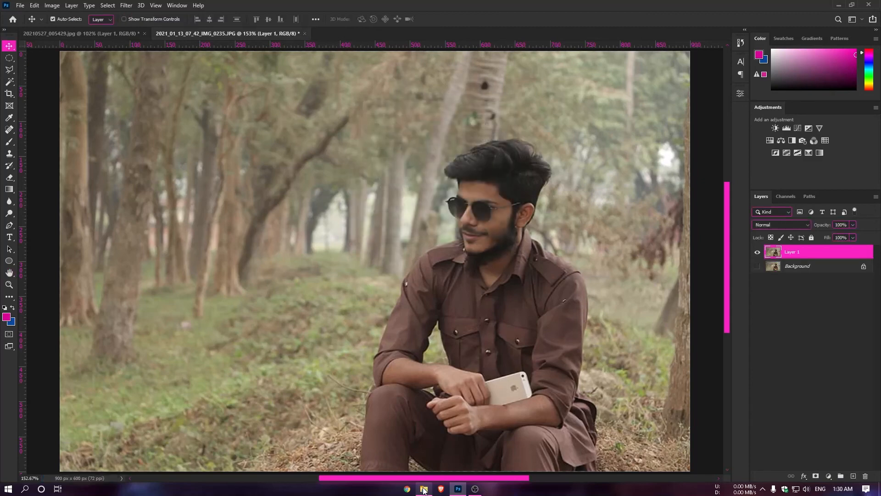
Step: Open the original portrait from the Video Project folder in Photos and compare it with the resized copy, then close the viewer
left_click(424, 489)
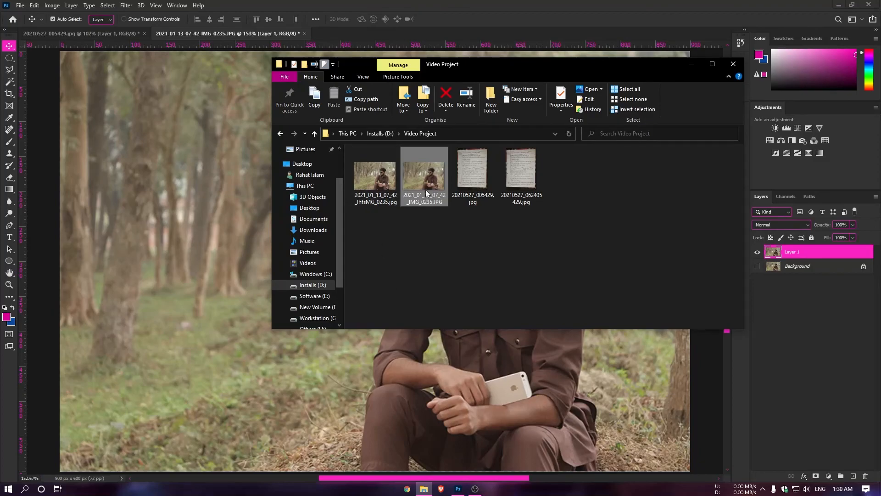
double_click(421, 202)
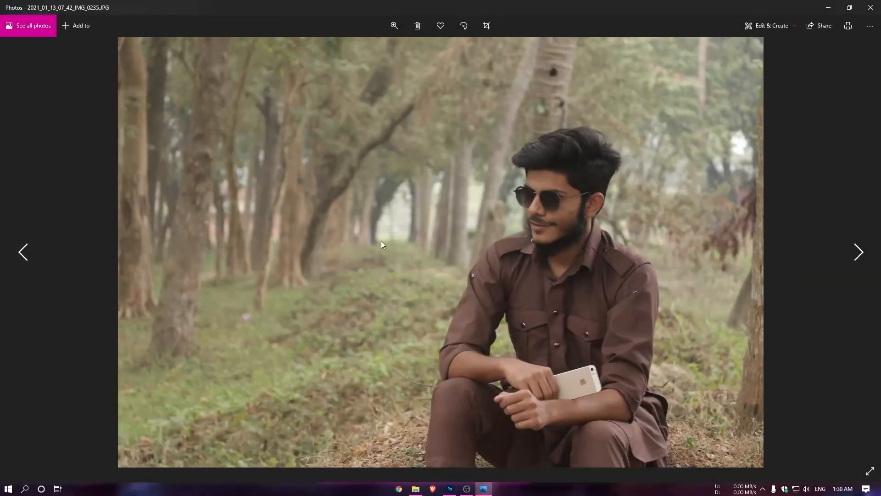
key("Left")
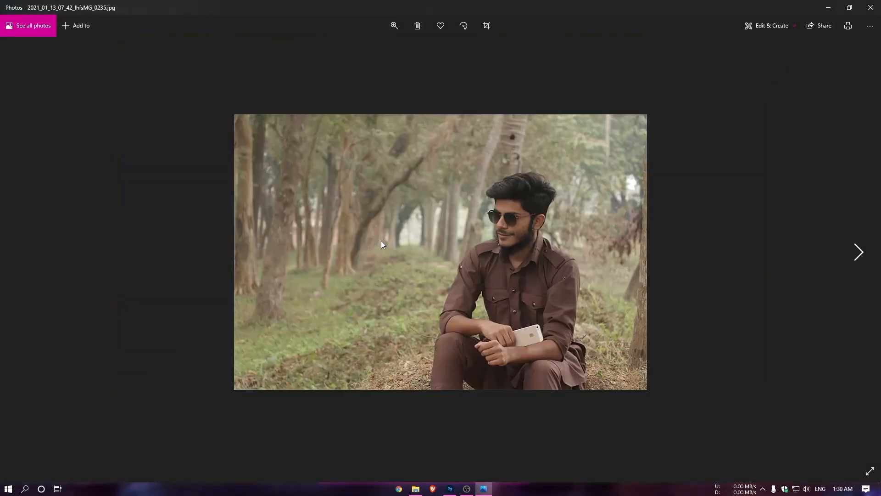
key("Right")
key("Left")
key("Right")
key("Left")
key("Right")
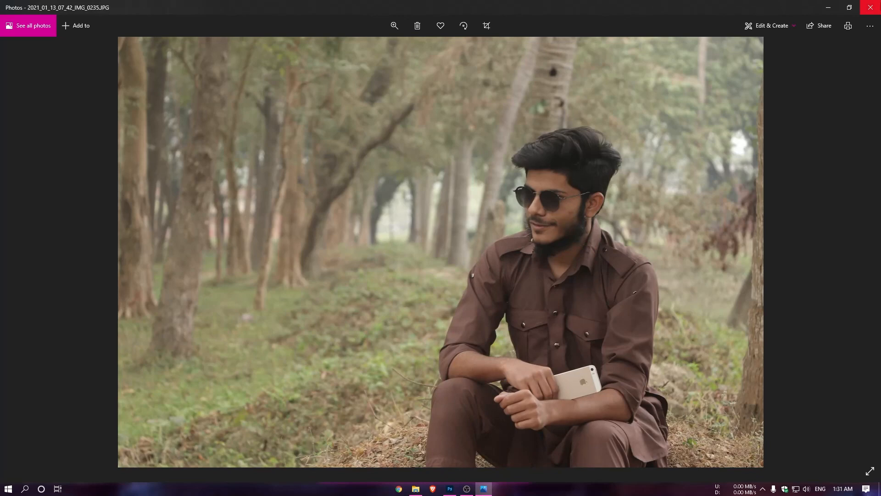
left_click(870, 8)
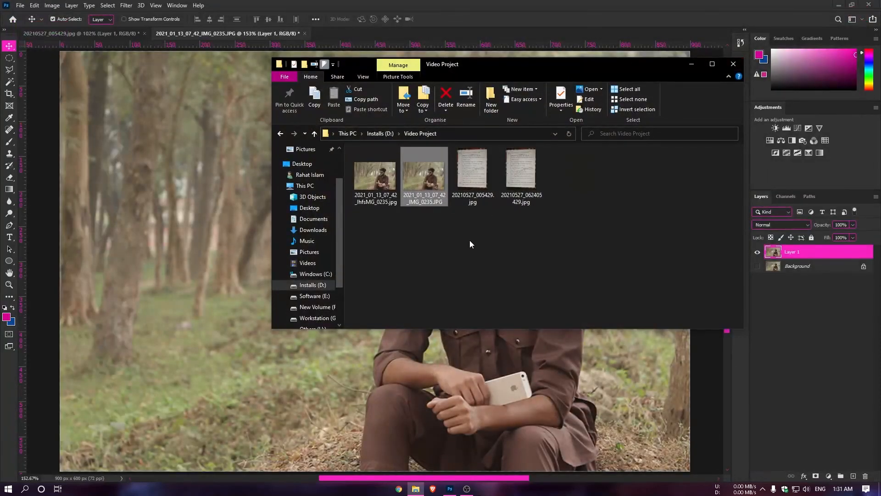